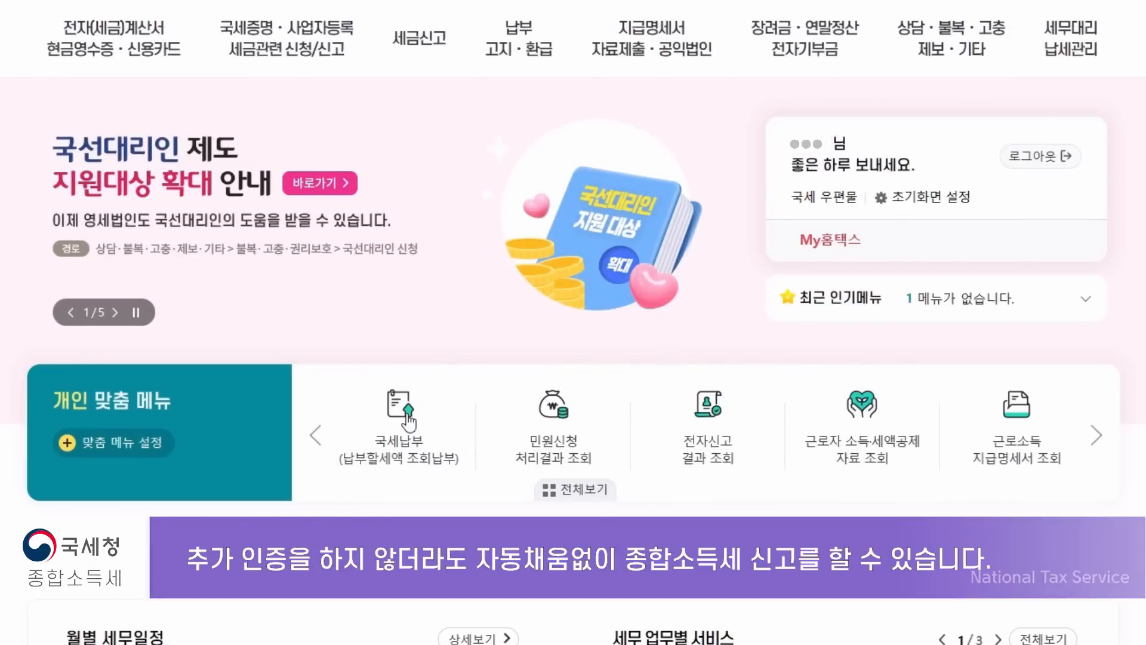
# Open the tax filing section (세금신고) from the home page.
pyautogui.click(420, 37)
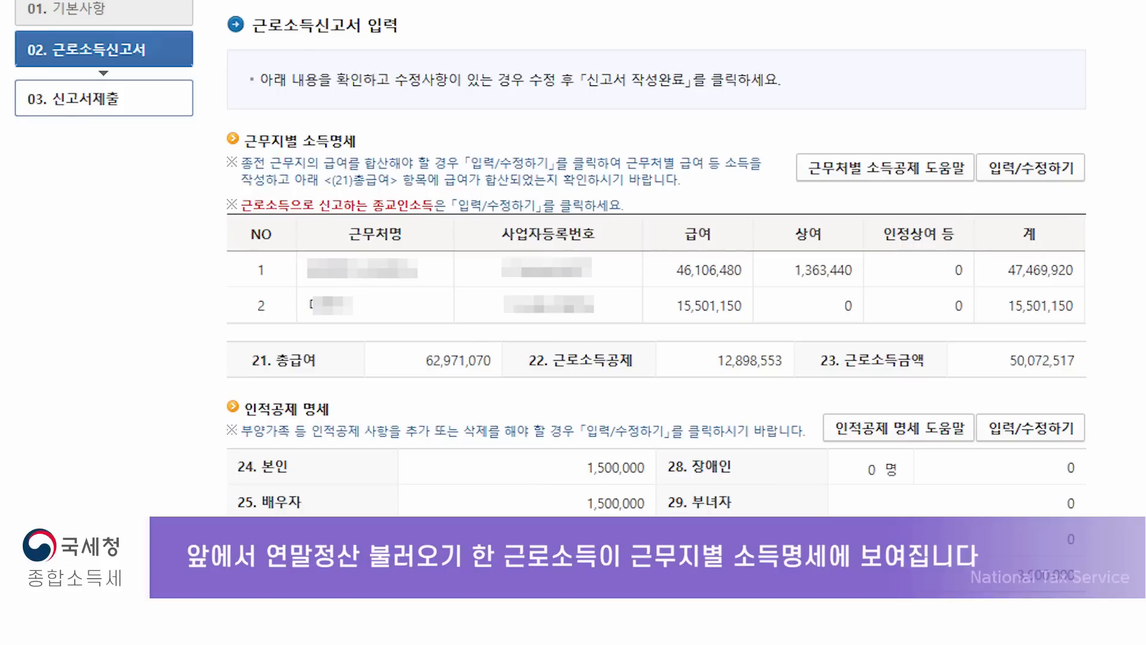
# Register a dependant with the relationship 직계비속(자녀·입양자 및 손자녀) in the personal deduction details and complete the entry.
pyautogui.scroll(-2, 656, 268)
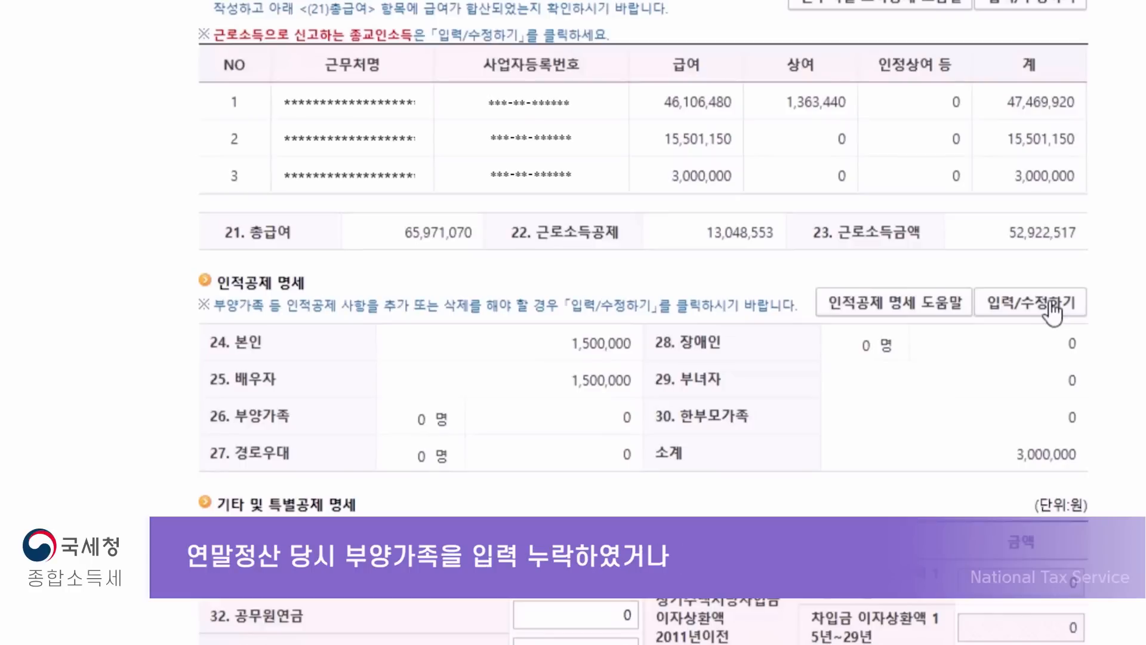
pyautogui.click(1053, 309)
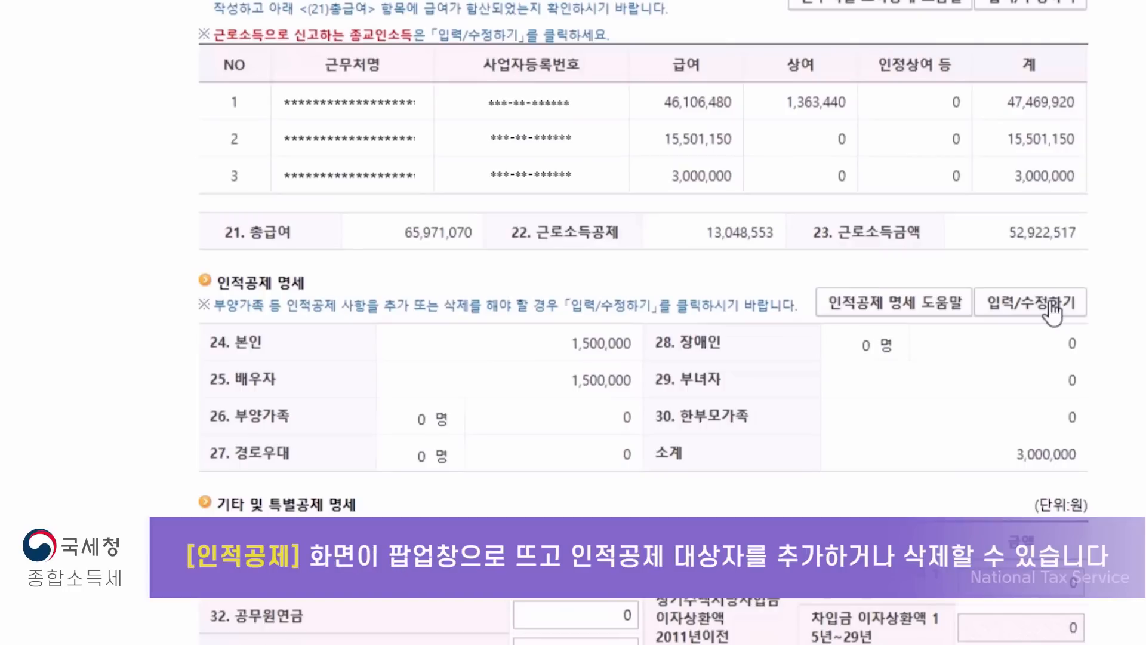
pyautogui.click(1051, 305)
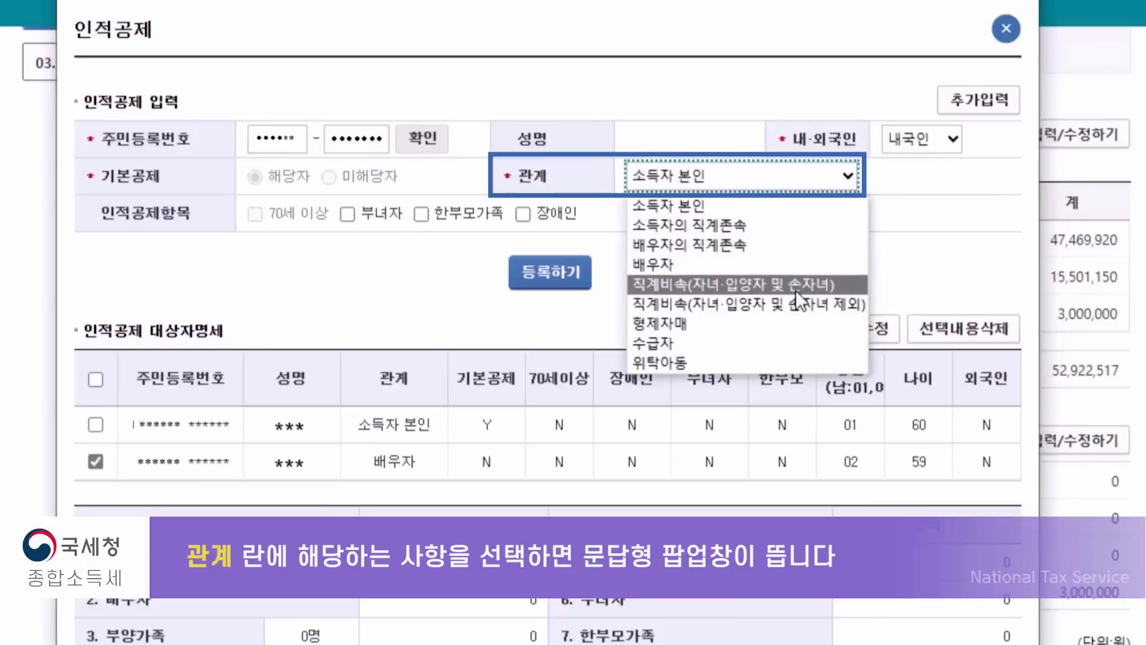
pyautogui.click(795, 285)
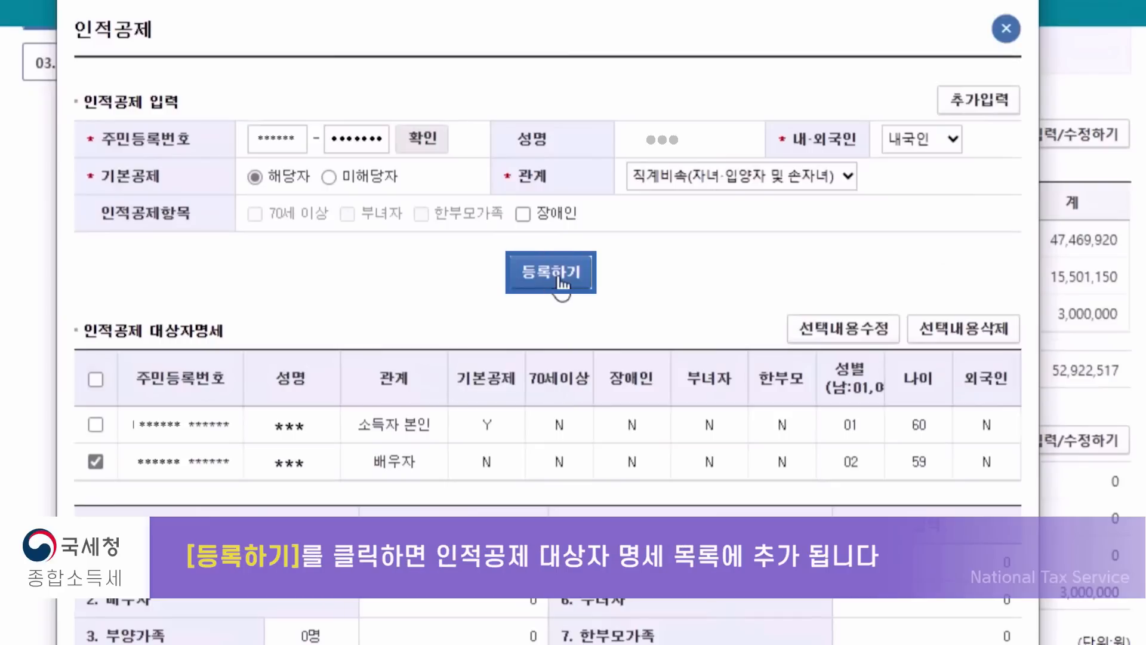
pyautogui.click(559, 277)
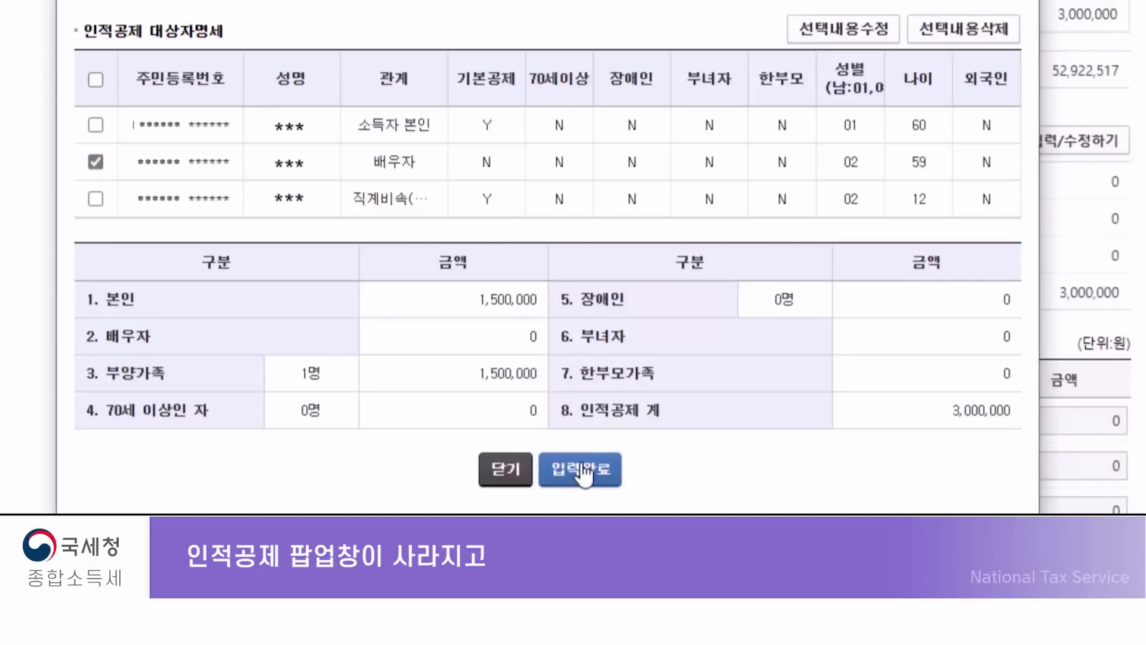
pyautogui.click(582, 470)
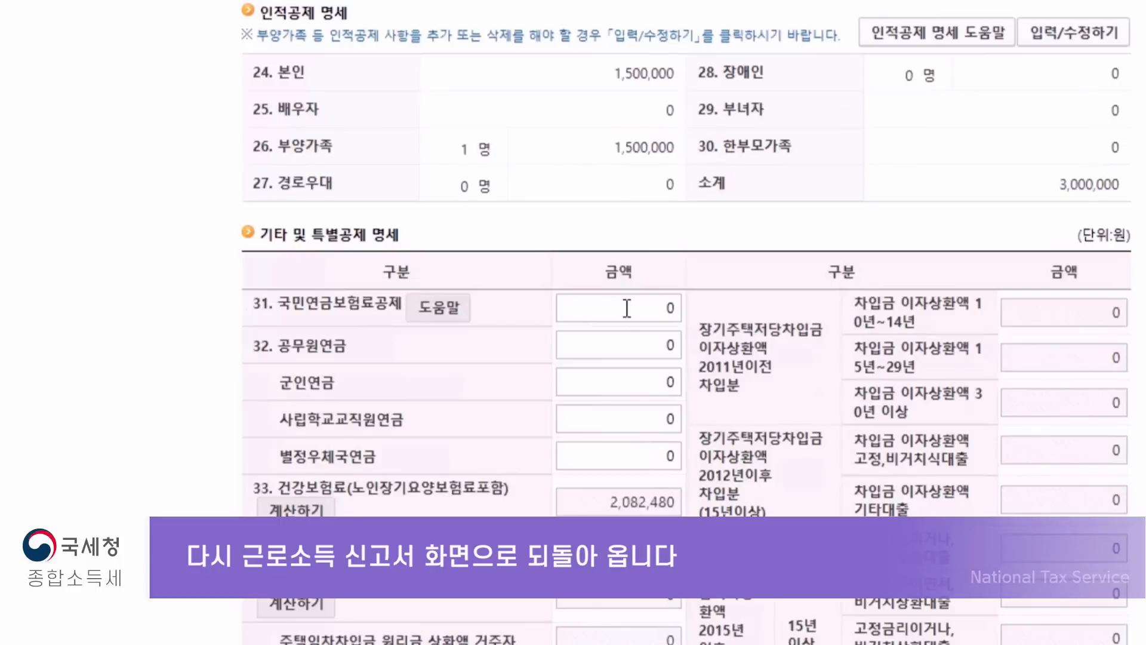
# Set the national pension premium deduction (item 31) to 2,000,000 in the other and special deductions.
pyautogui.scroll(-3, 768, 391)
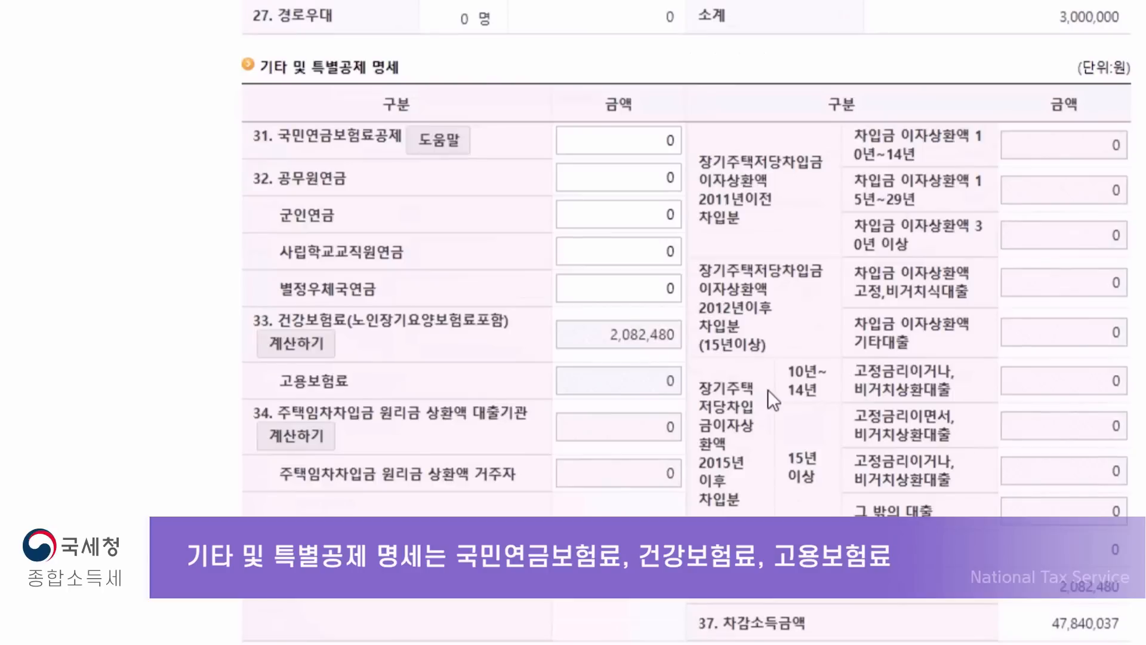
pyautogui.click(630, 140)
pyautogui.write('2000000')
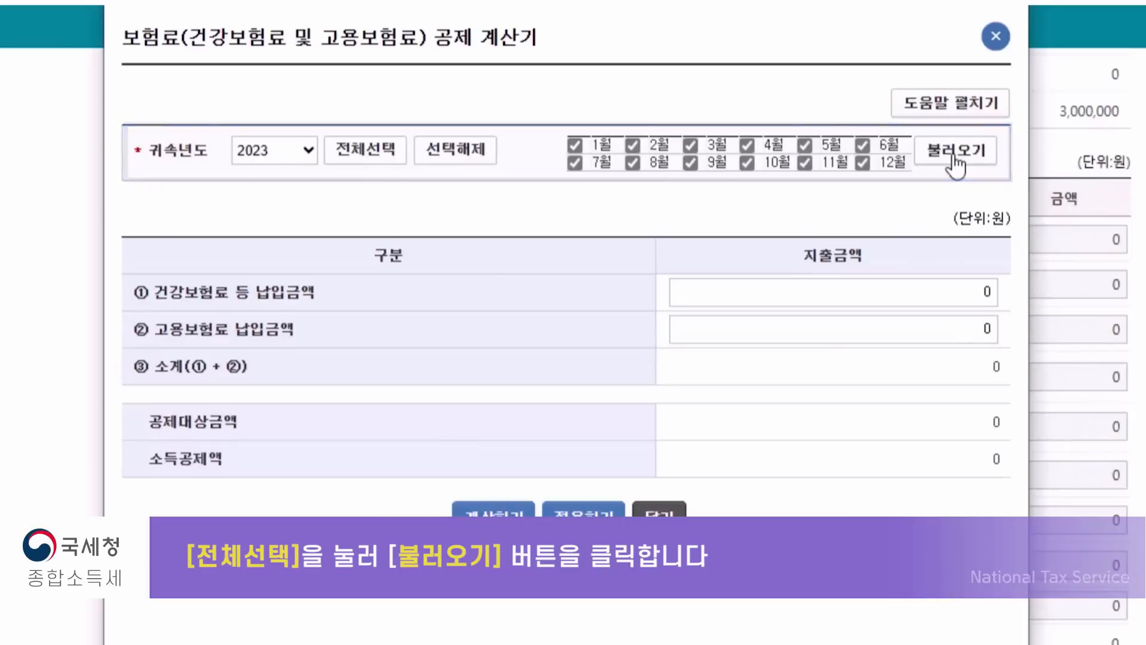
# Load the health and employment insurance payments for all months of 2023 into the deduction calculator and apply them.
pyautogui.click(957, 156)
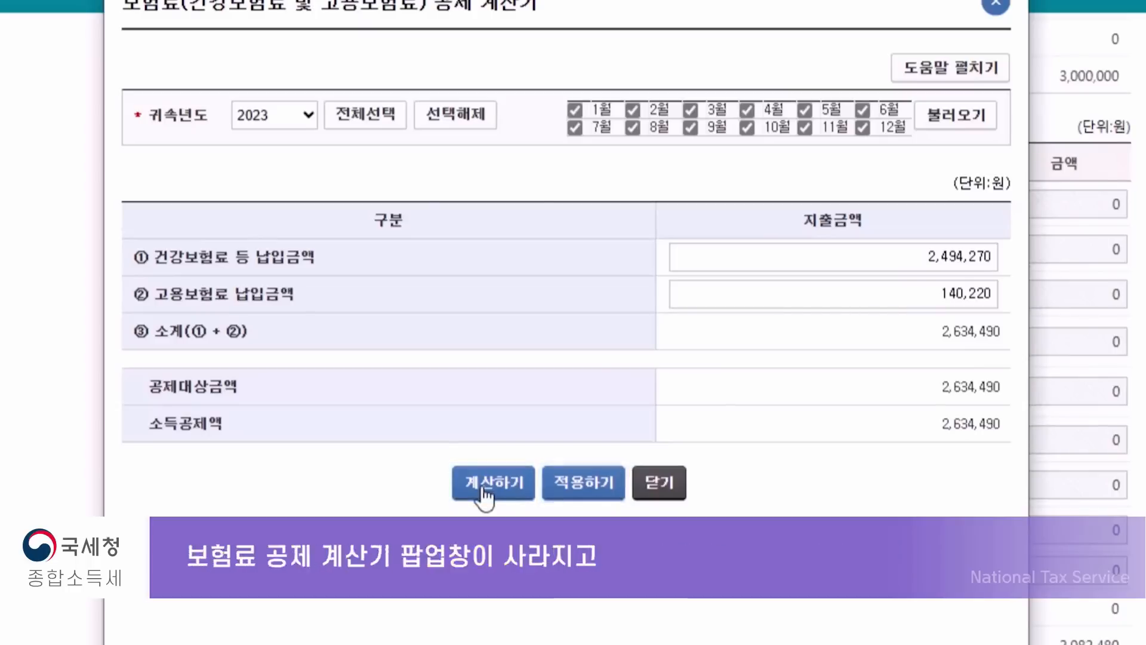
pyautogui.click(584, 483)
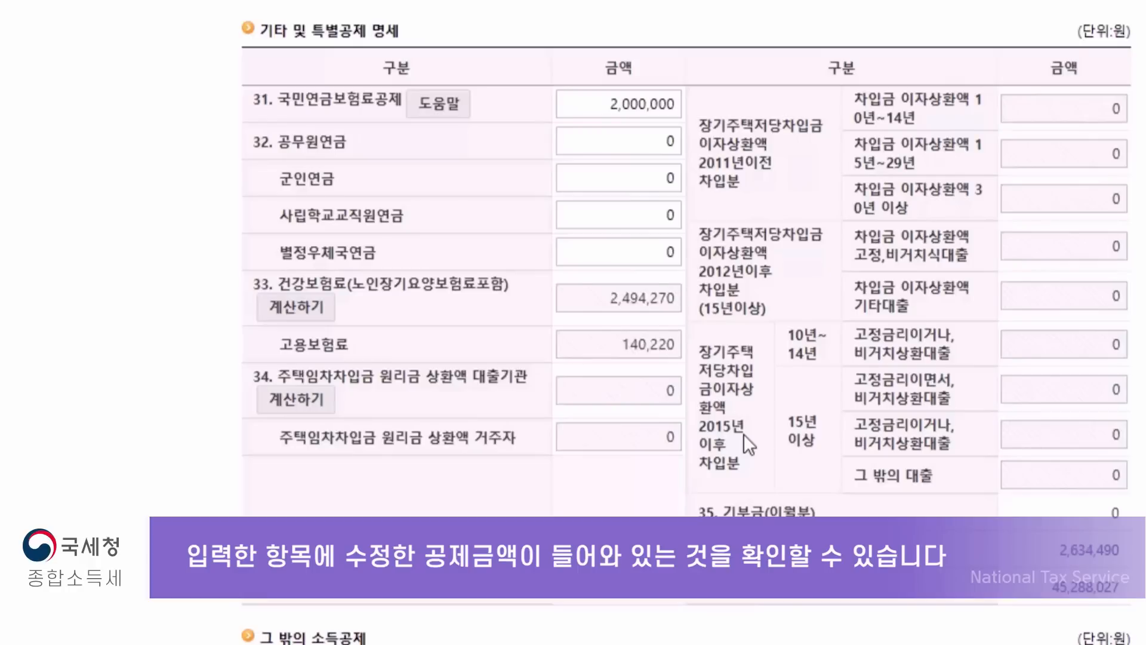
# Load credit card and cash receipt spending for all months of 2023 into the credit card deduction calculator.
pyautogui.scroll(-9, 744, 433)
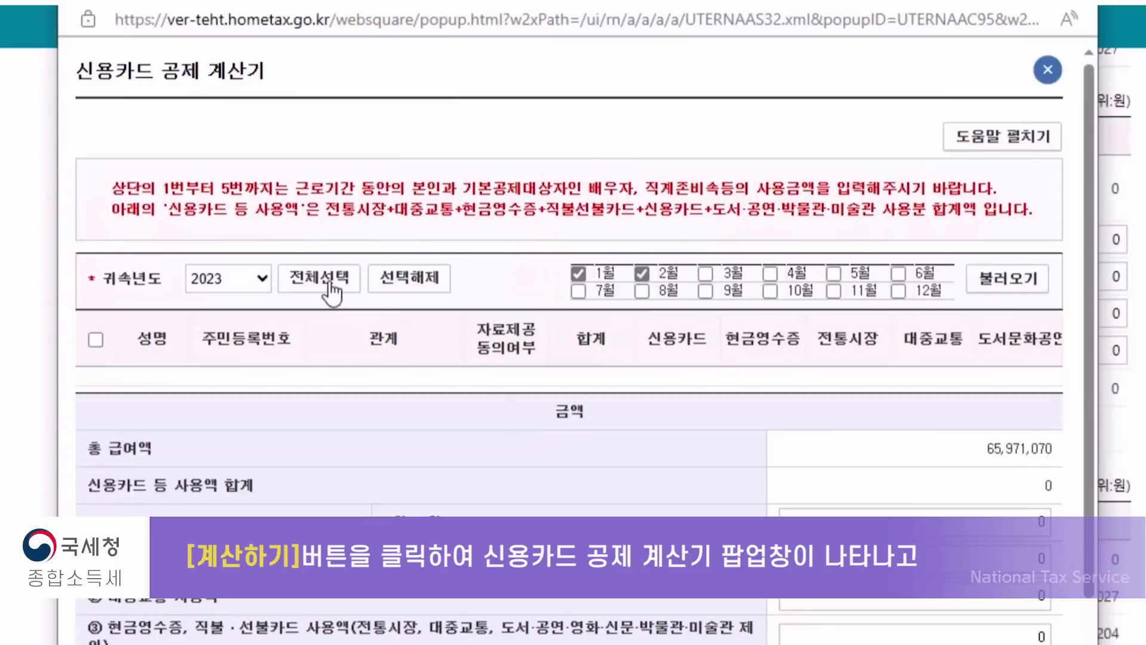
pyautogui.click(333, 287)
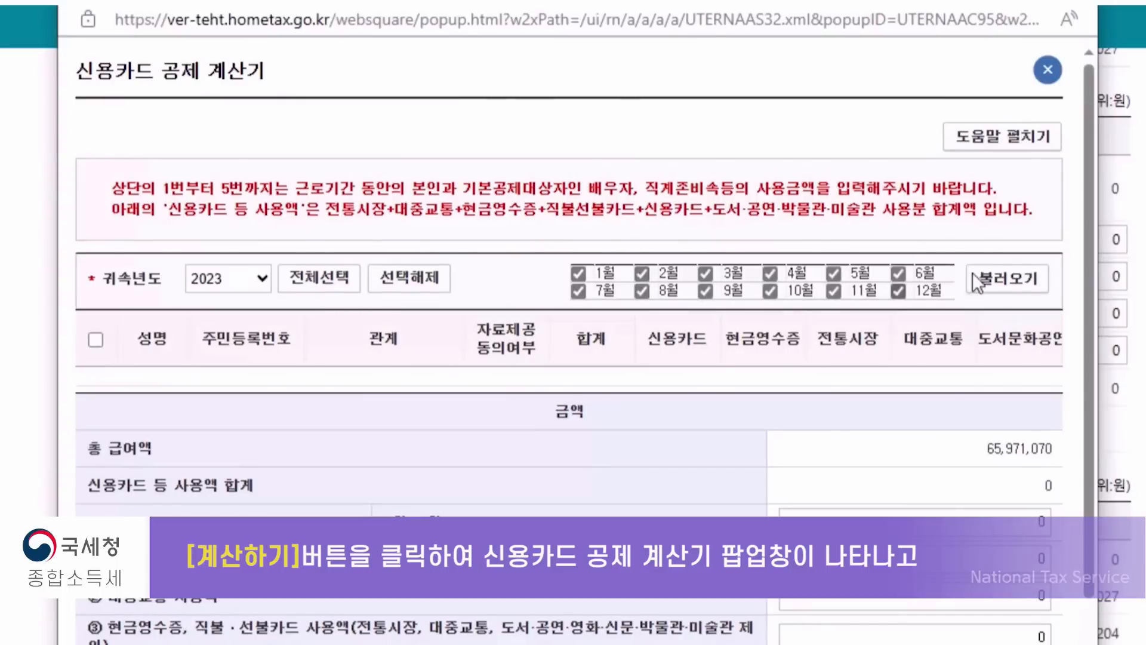
pyautogui.click(1010, 291)
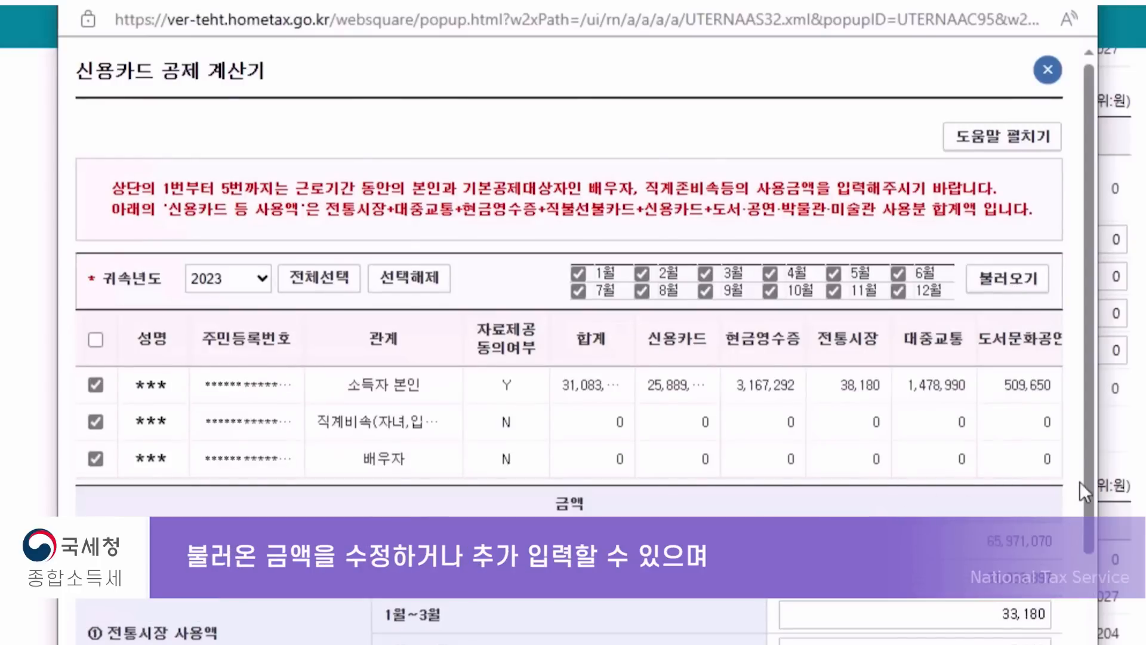
pyautogui.scroll(-10, 1090, 475)
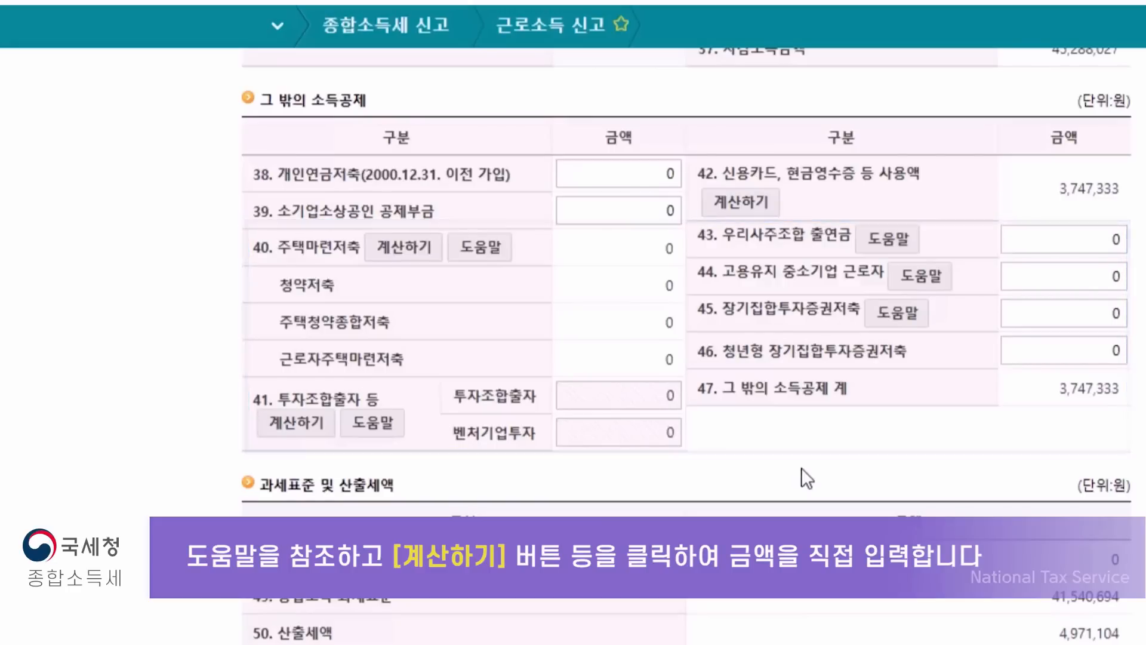
# Load the insurance premiums paid in all months of 2023 for item 61 and apply the calculated credit.
pyautogui.scroll(-5, 801, 467)
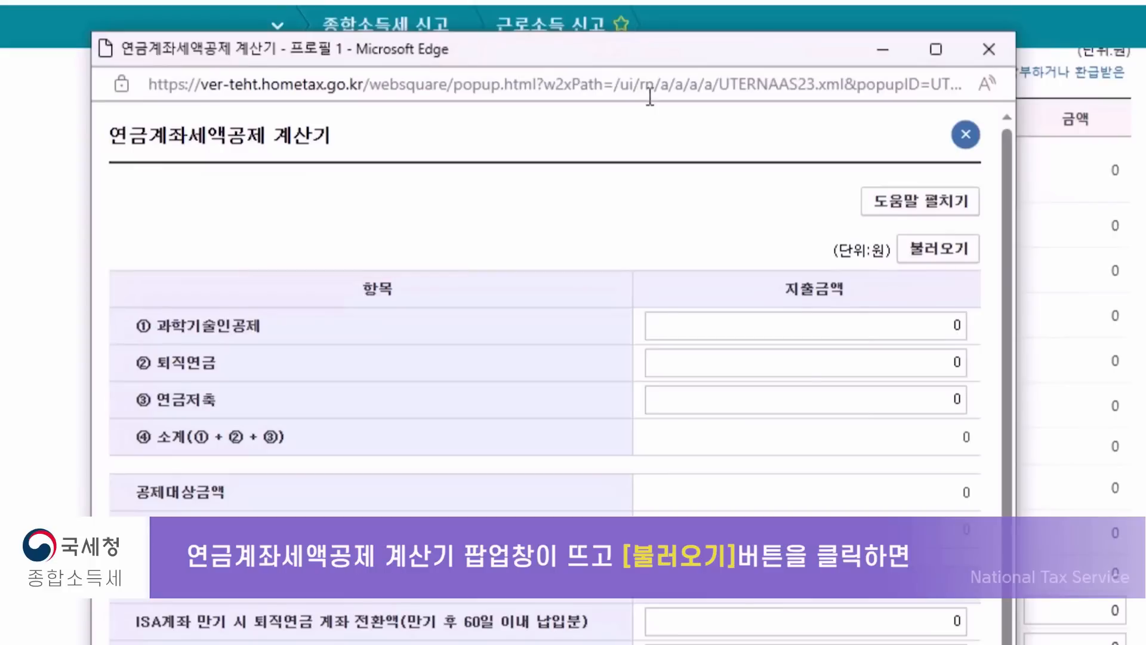
pyautogui.scroll(-1, 897, 409)
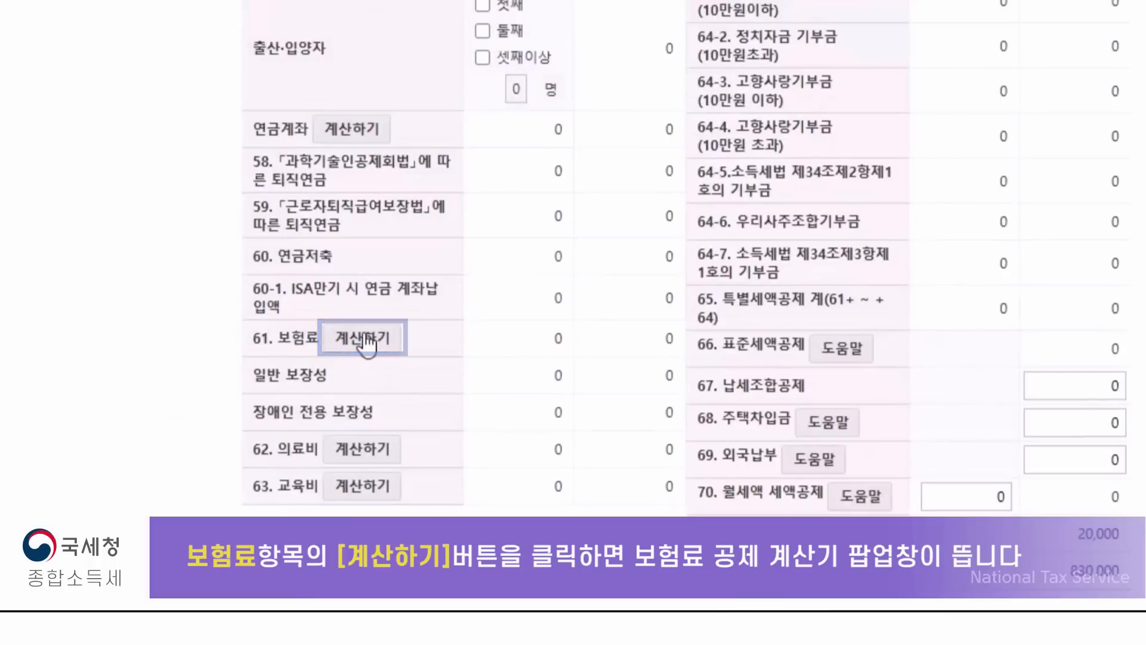
pyautogui.click(365, 339)
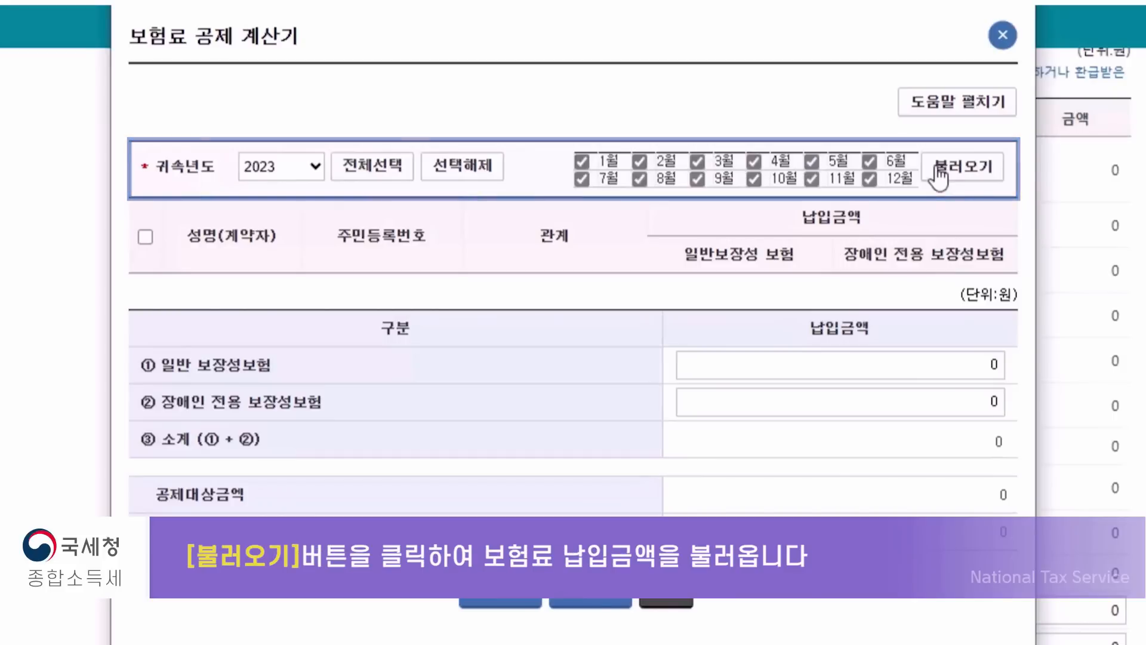
pyautogui.click(938, 170)
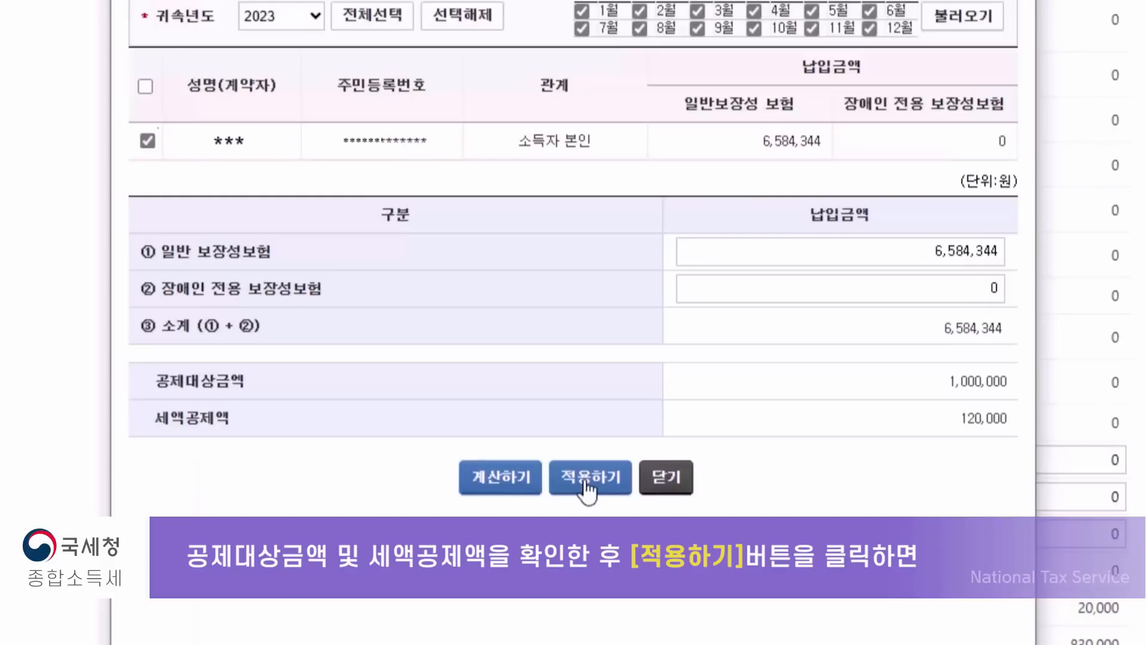
pyautogui.click(588, 487)
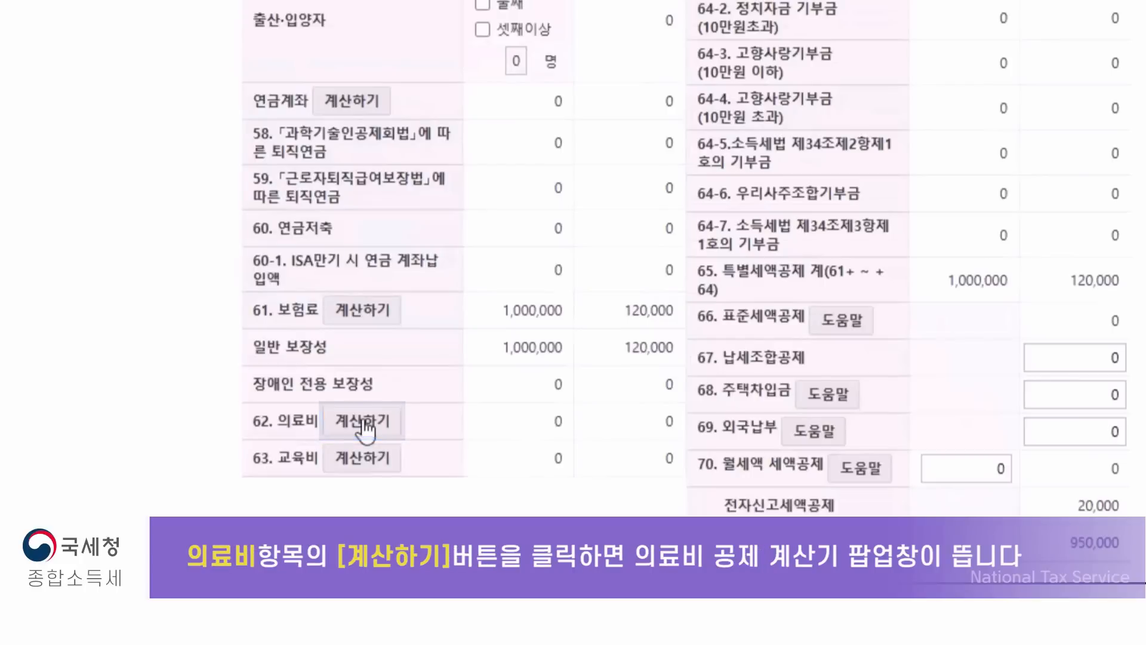
# Load the medical expenses for all months of 2023 for item 62 and apply them to the return.
pyautogui.click(366, 425)
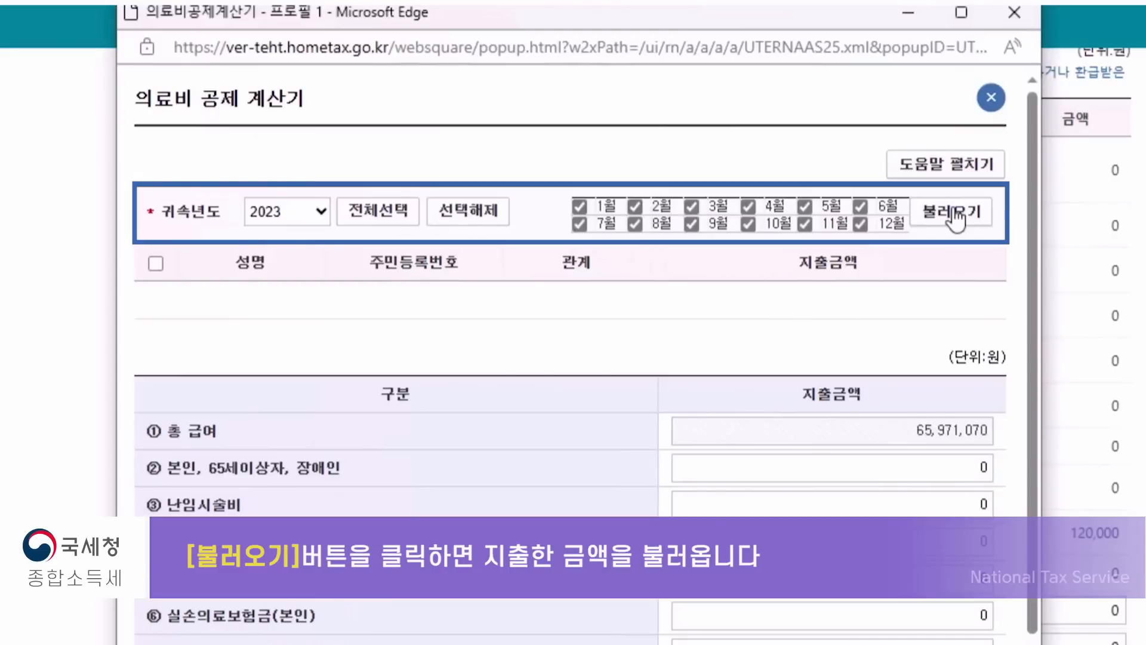
pyautogui.click(953, 212)
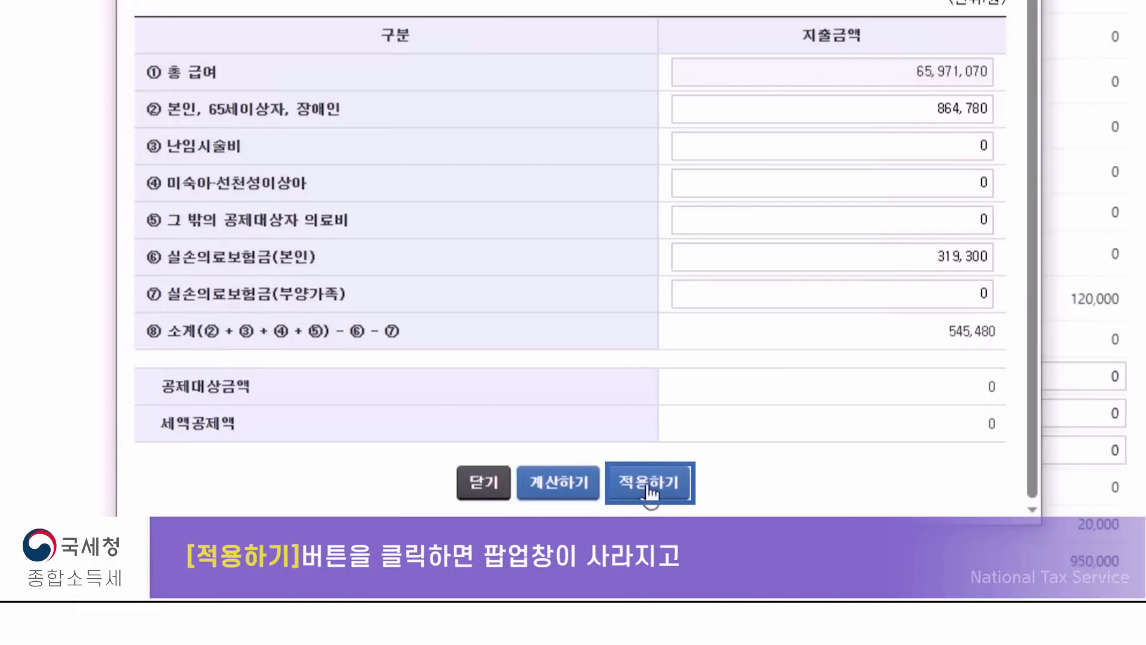
pyautogui.click(651, 493)
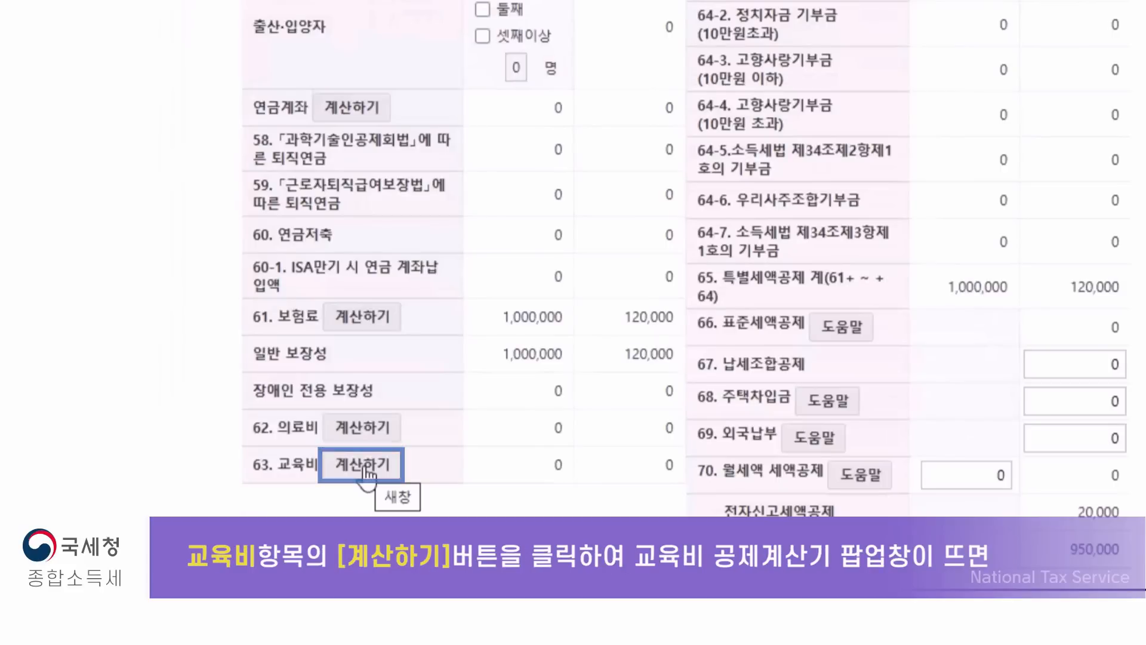
# Switch the education expense calculator (item 63) to direct entry and set family member 1 to 초중고 with 300,000 spent.
pyautogui.click(363, 465)
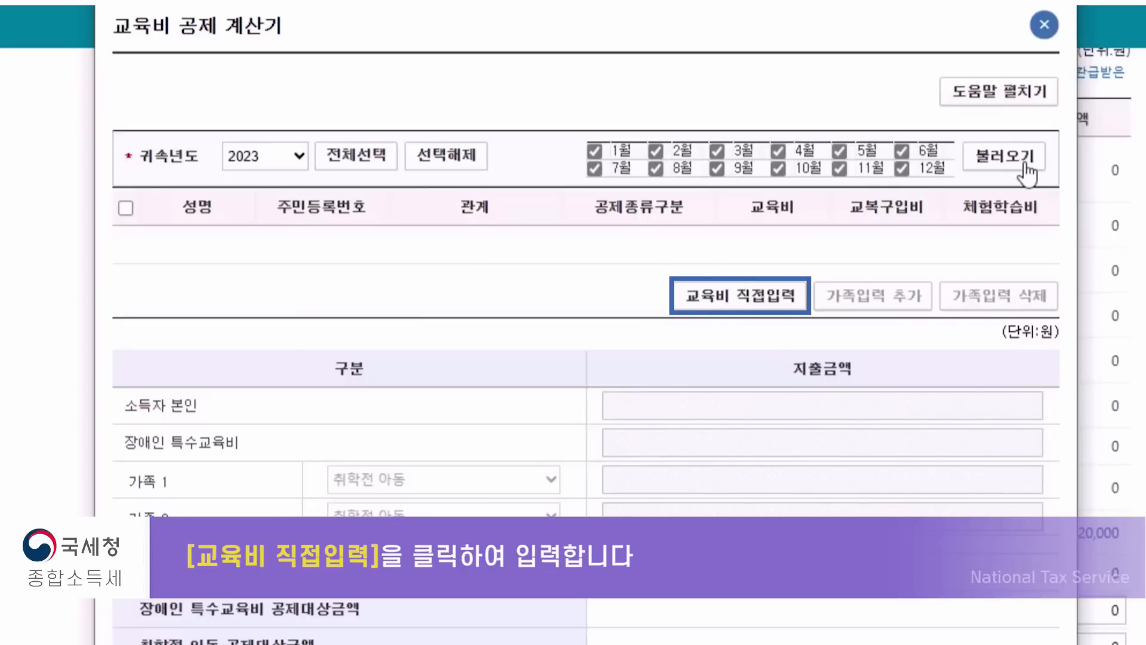
pyautogui.scroll(-4, 713, 179)
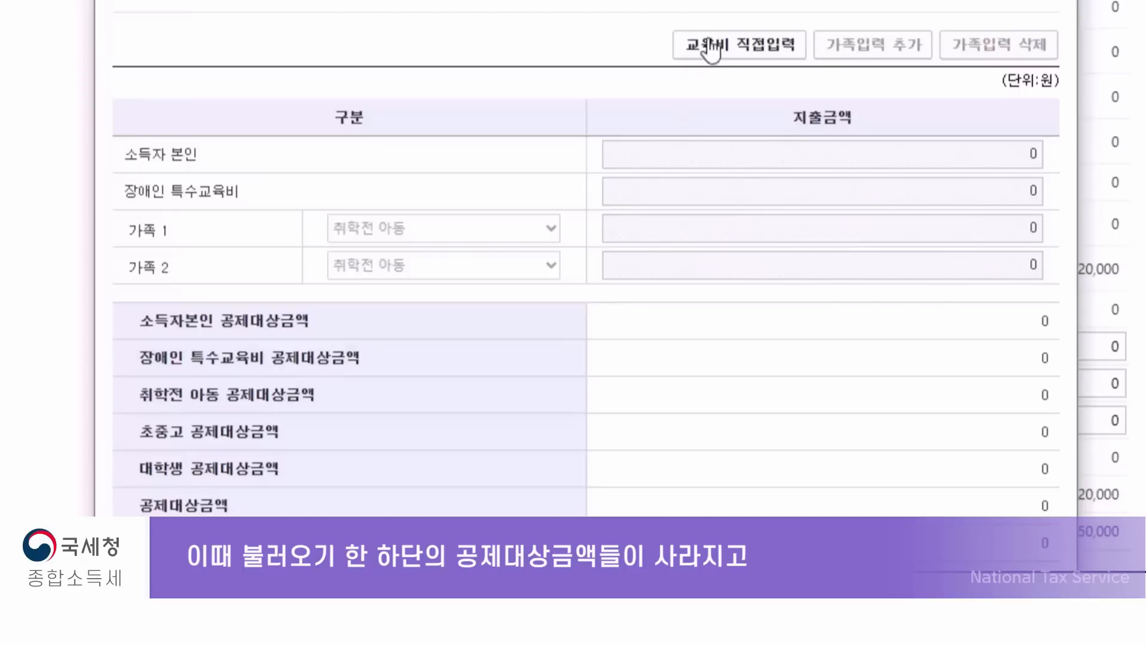
pyautogui.click(711, 48)
pyautogui.click(475, 226)
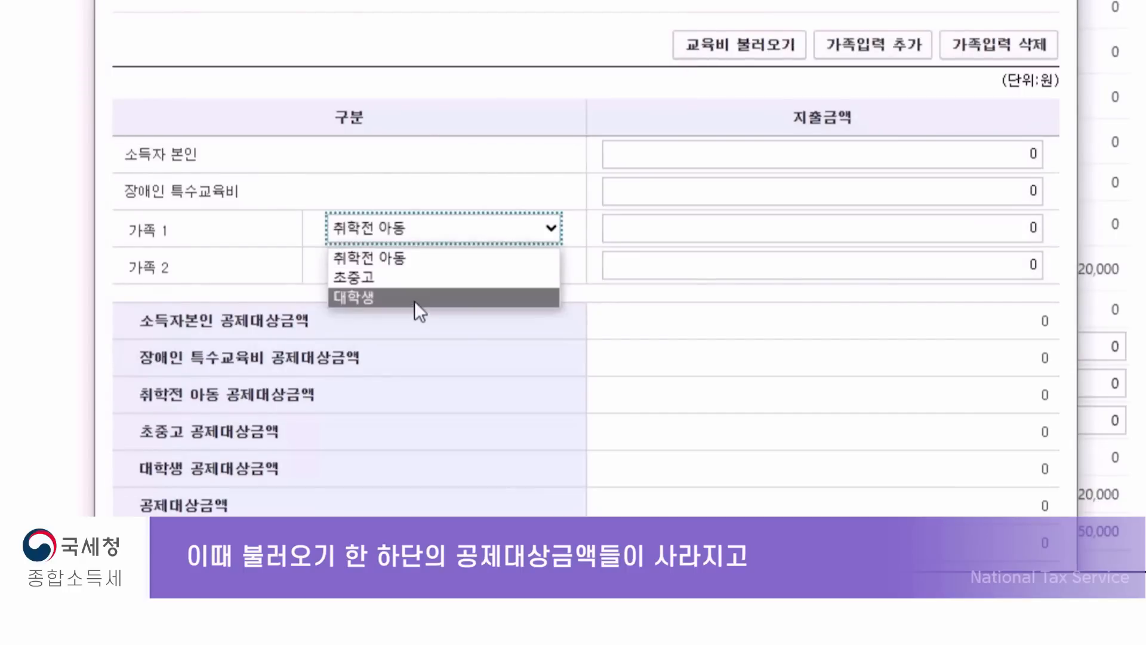
pyautogui.click(420, 280)
pyautogui.click(1042, 226)
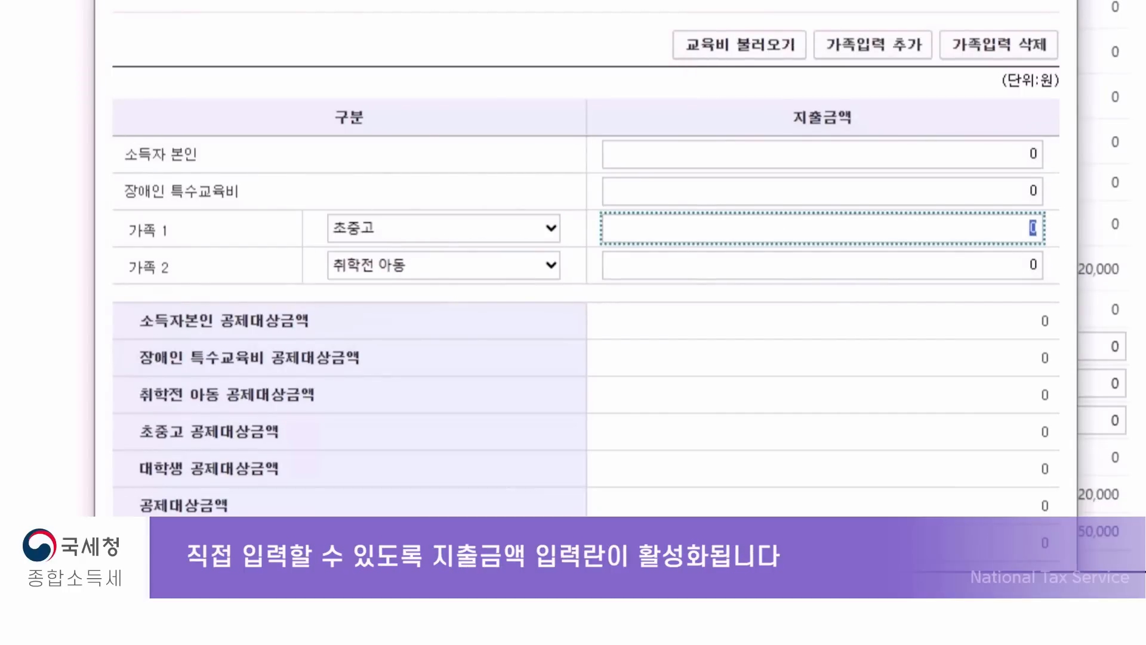
pyautogui.write('300000')
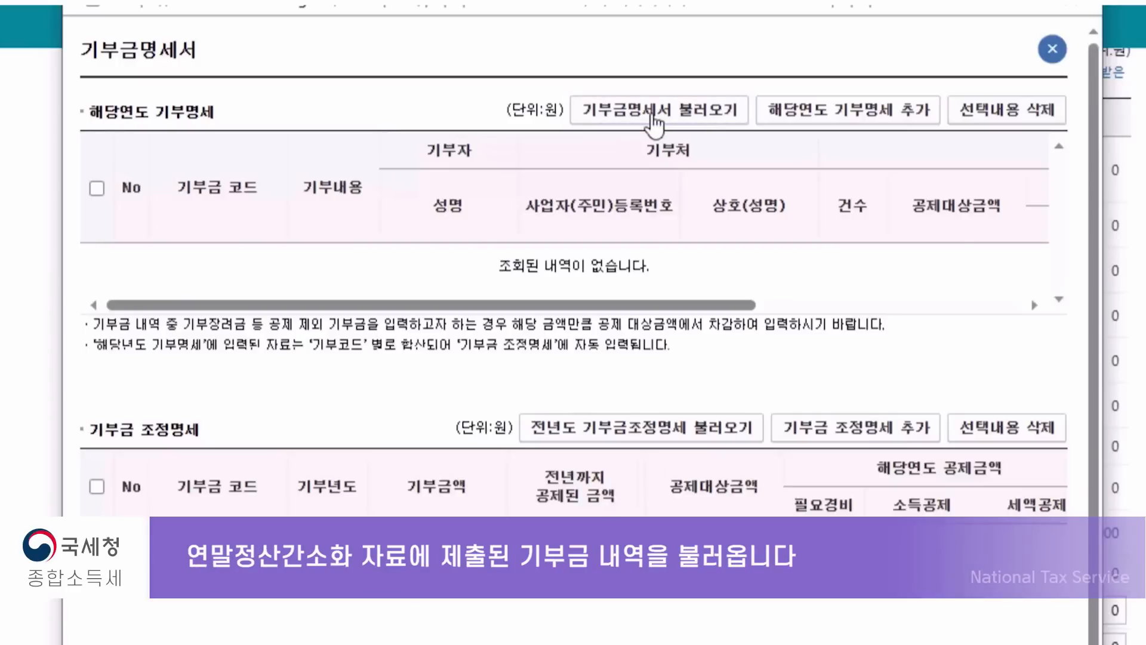
# Add a current-year donation row, choose the donor, and enter the recipient's business or resident registration number.
pyautogui.click(824, 110)
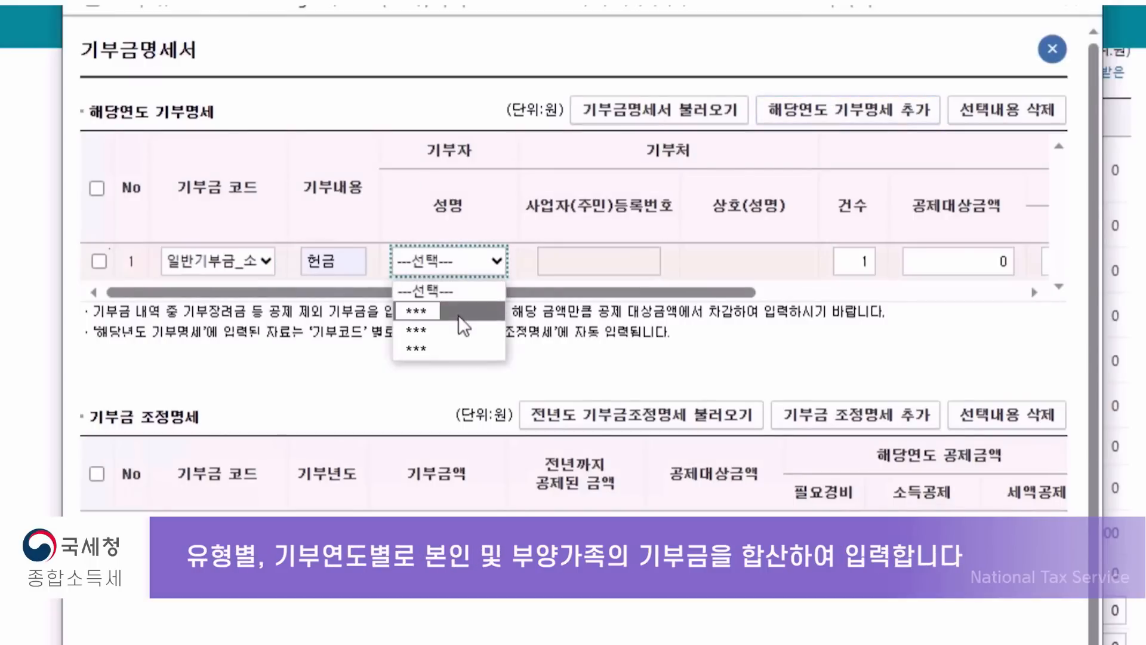
pyautogui.click(457, 316)
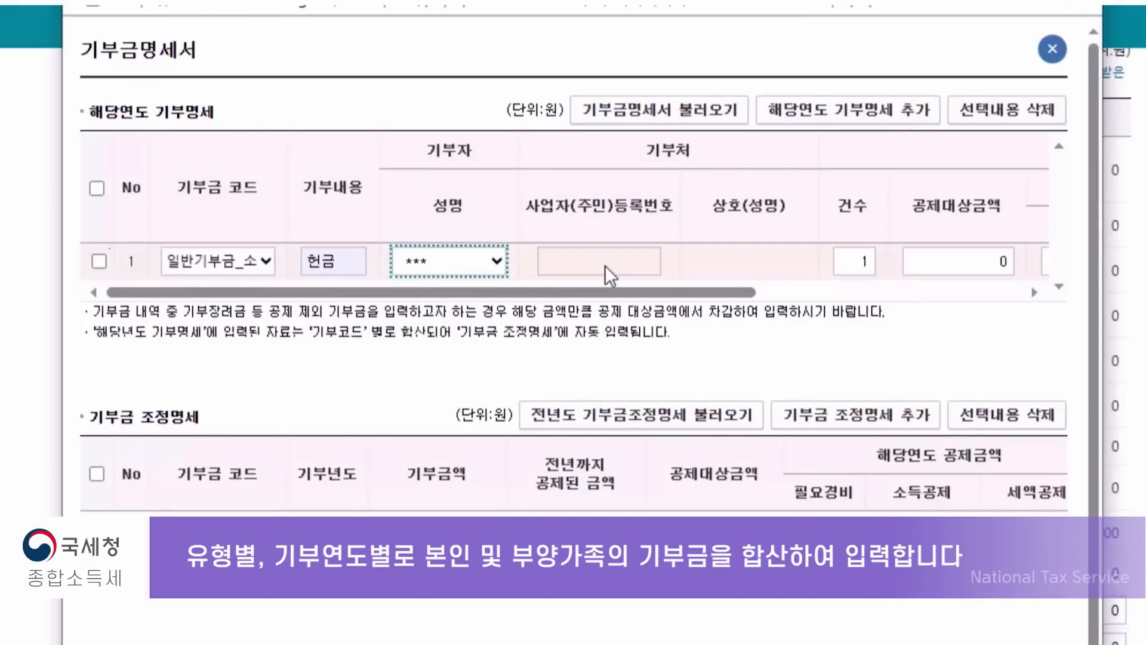
pyautogui.click(605, 263)
pyautogui.write('1234567')
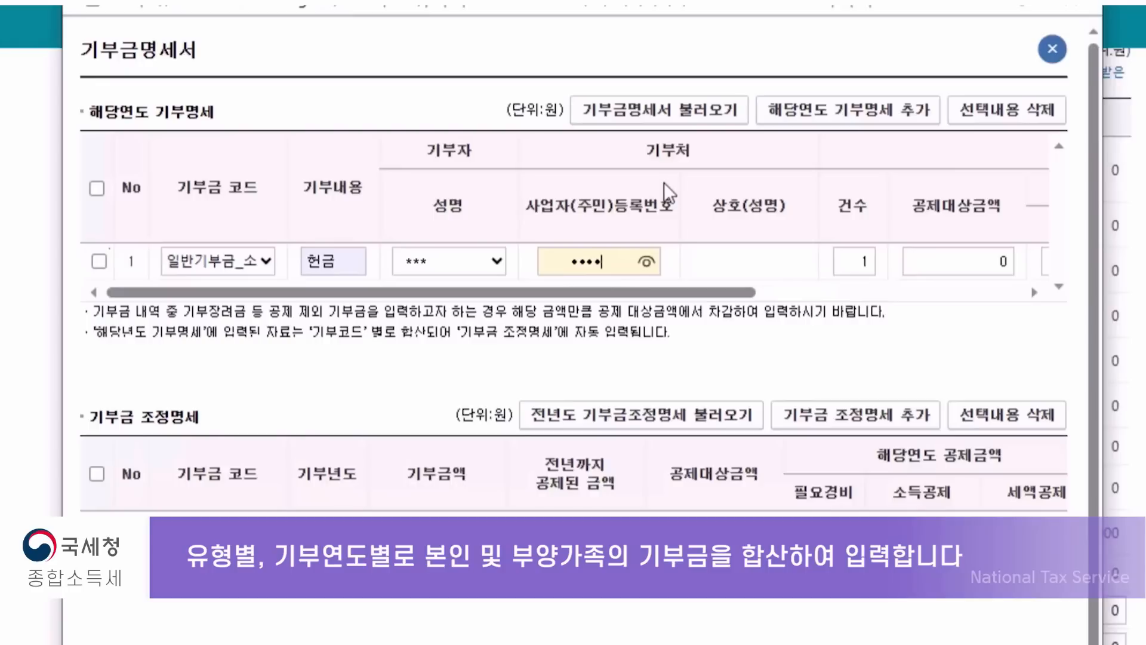
pyautogui.write('890')
pyautogui.press('Tab')
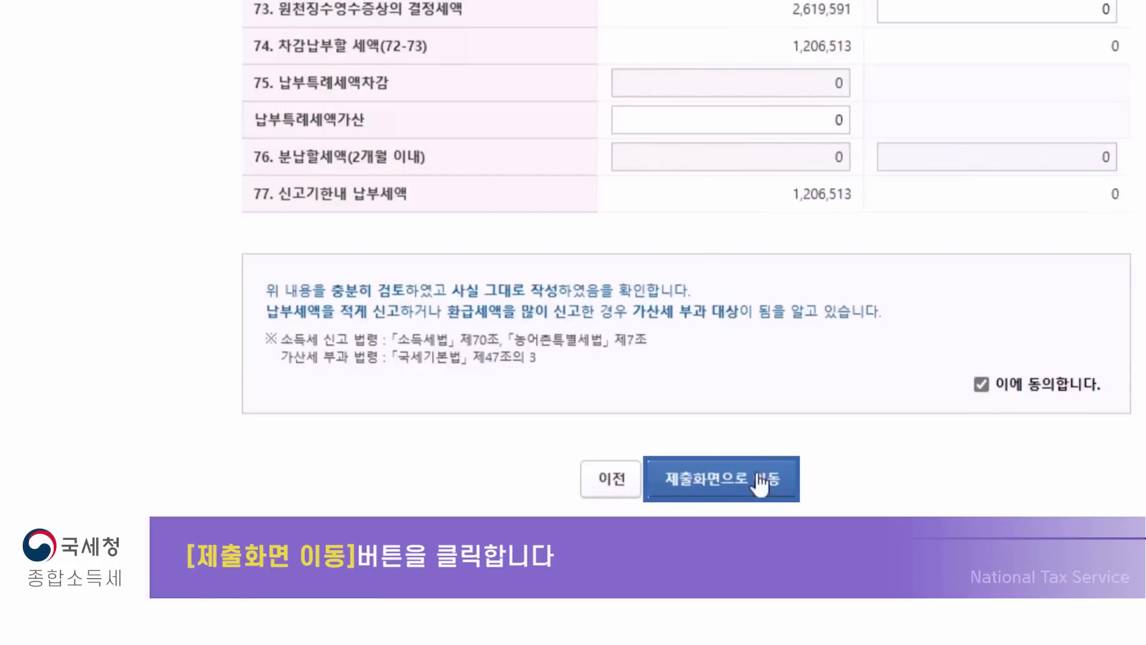
# Proceed to the submission screen and review the wage income return's final details.
pyautogui.click(760, 481)
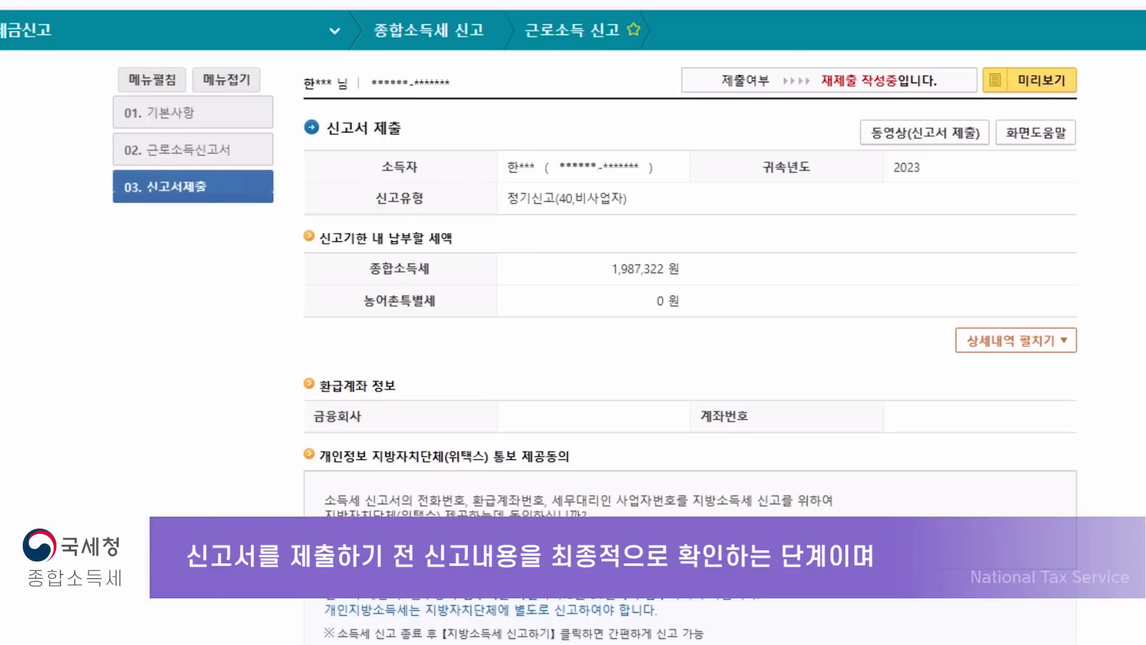
pyautogui.scroll(-3, 770, 484)
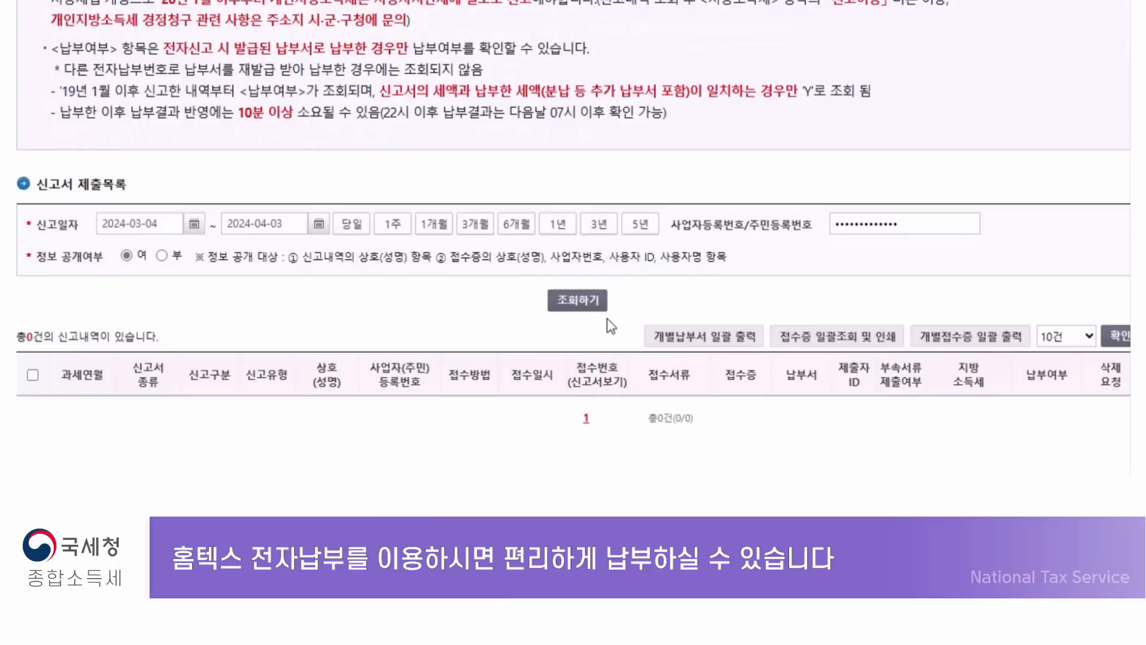
# Look up the returns submitted between 2024-03-04 and 2024-04-03.
pyautogui.click(581, 303)
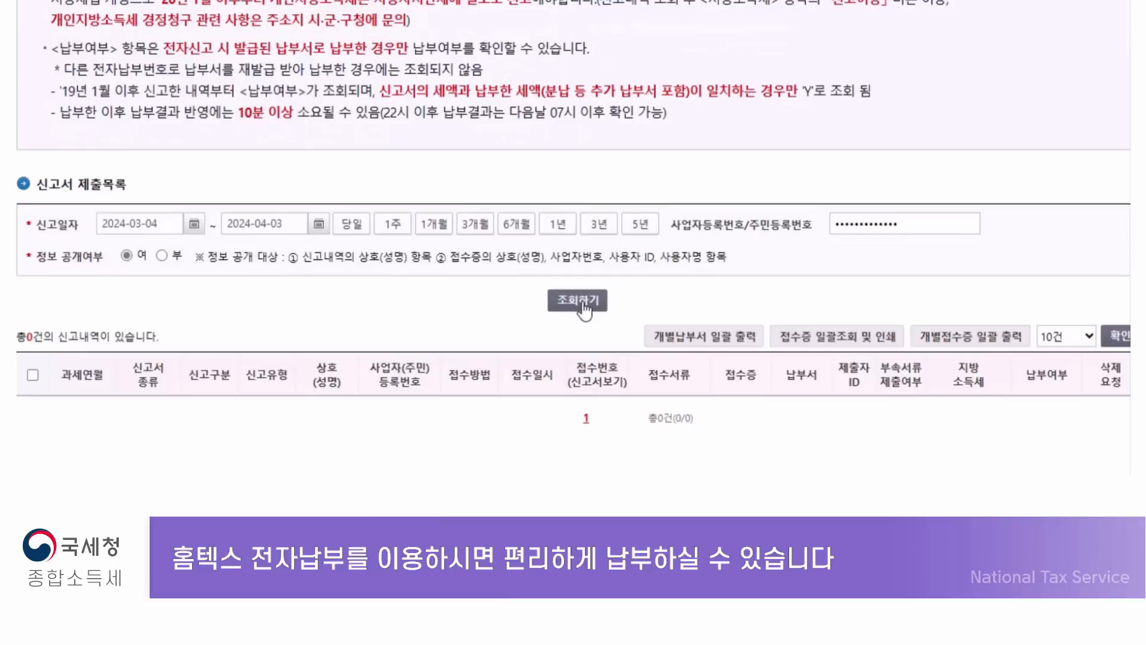